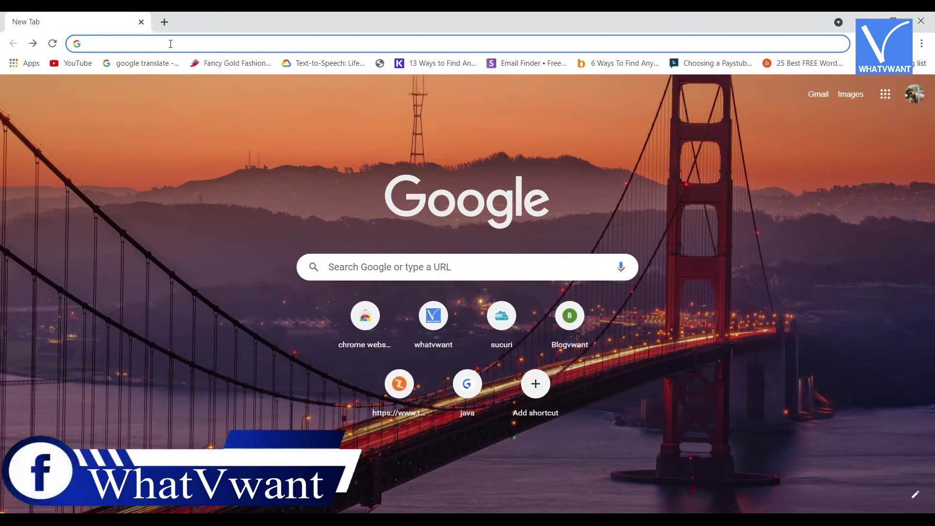
# - Search Google for 'Digisigner' and open DigiSigner's 'eSign Documents Online' result
pyautogui.write('Di')
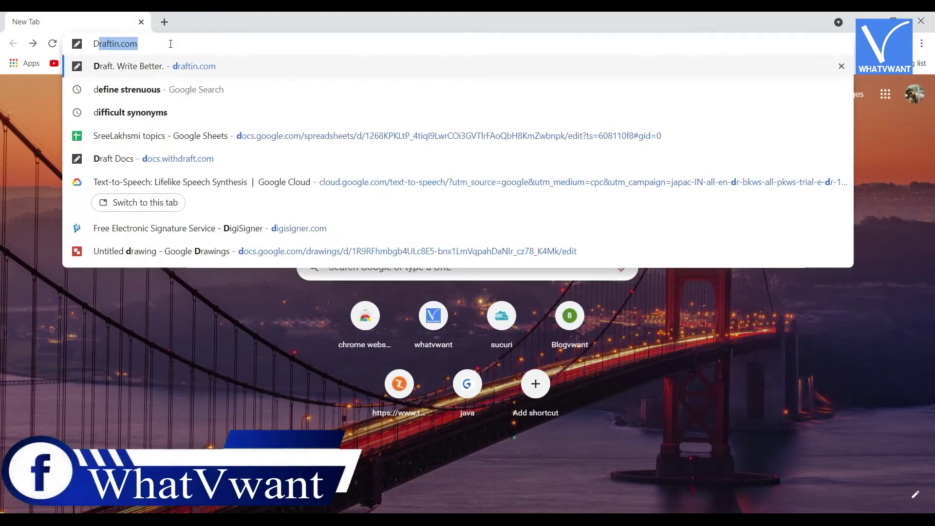
pyautogui.write('gisigner')
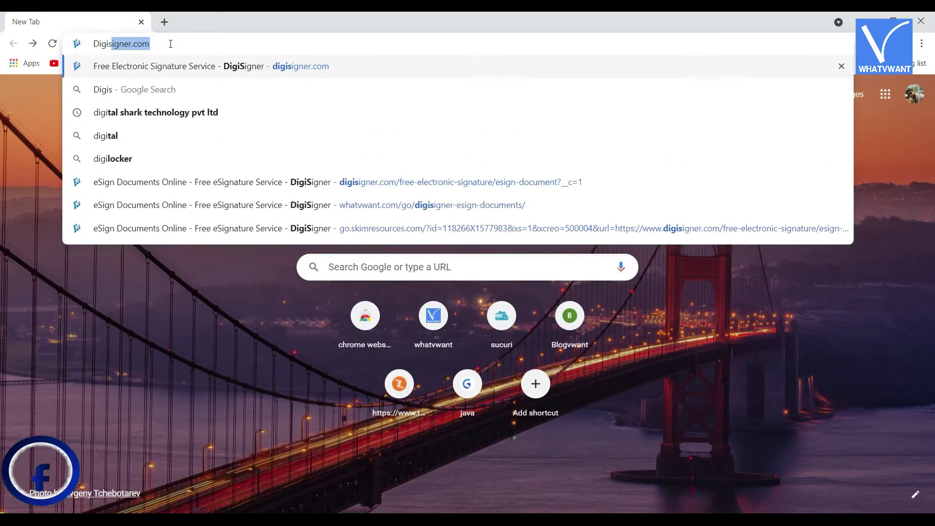
pyautogui.press('Return')
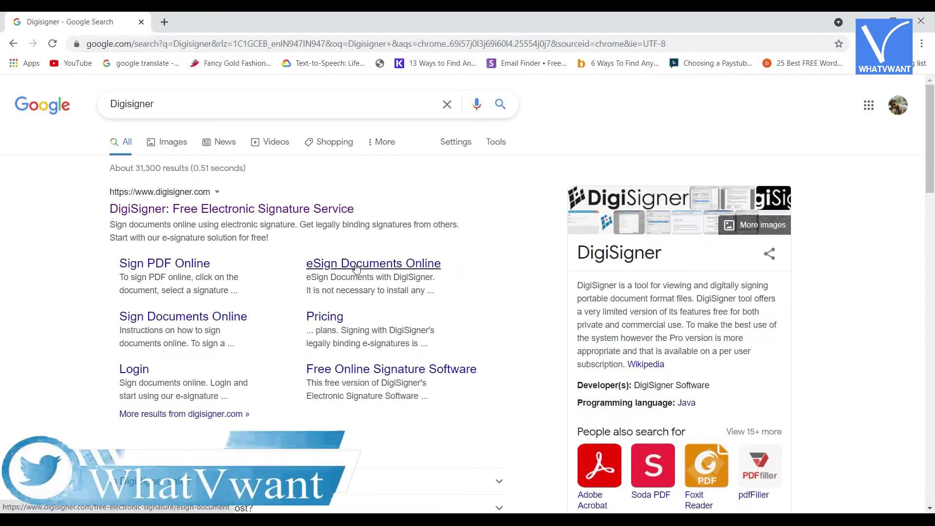
pyautogui.click(356, 268)
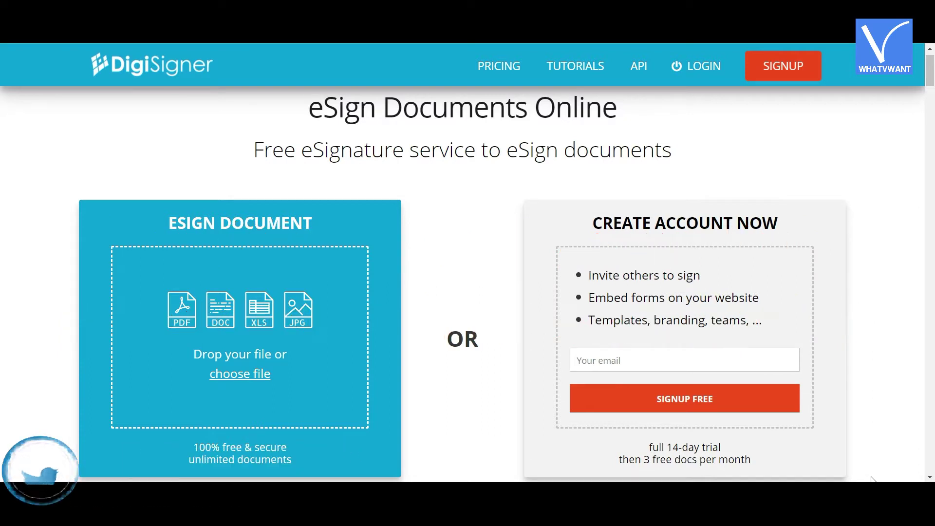
# - Upload 'project documrnt (2)' from the Downloads folder into DigiSigner's signing editor
pyautogui.click(245, 374)
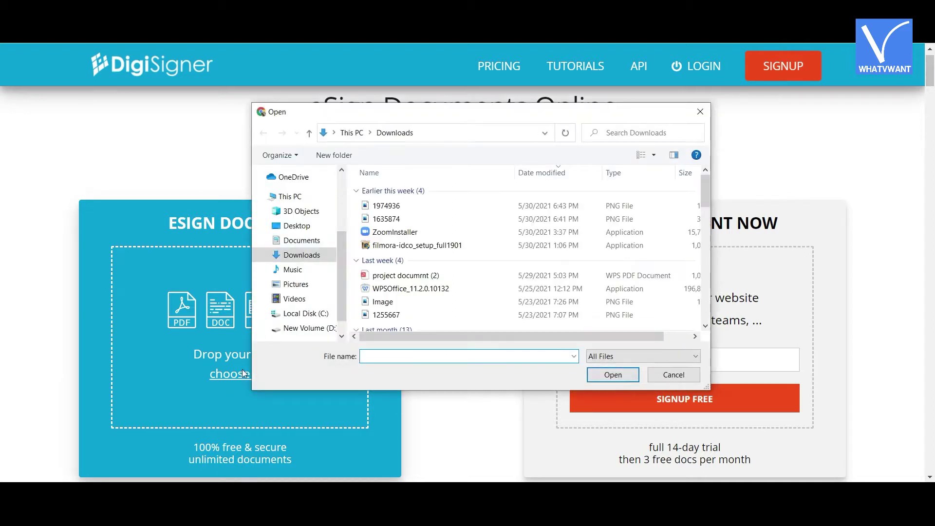
pyautogui.doubleClick(411, 275)
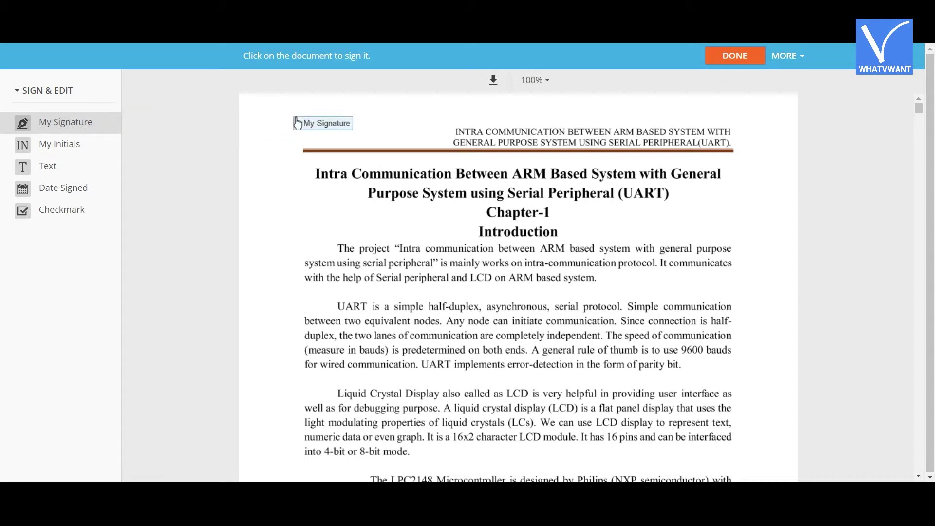
# - Sign the page's top-left with typed 'WhatVwant' in a handwriting style, then submit with DONE
pyautogui.click(296, 121)
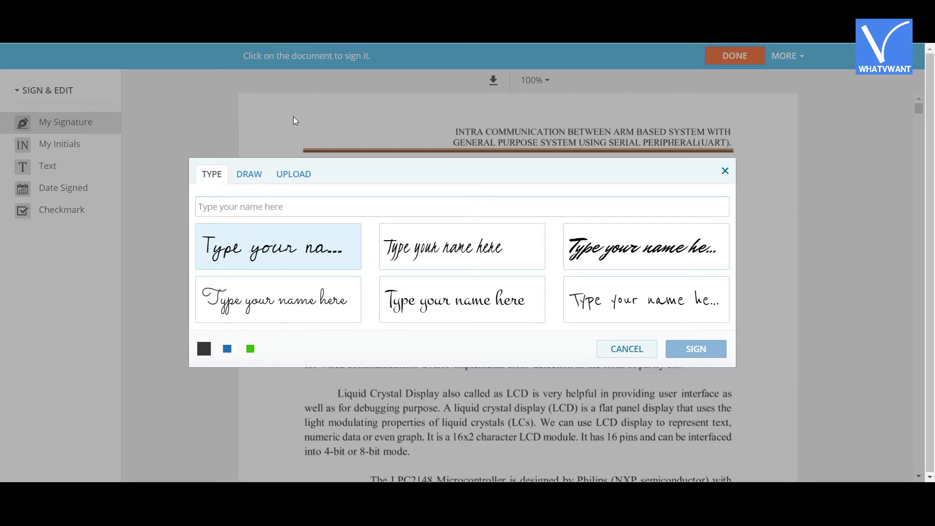
pyautogui.click(327, 205)
pyautogui.write('WhatVwant')
pyautogui.click(462, 299)
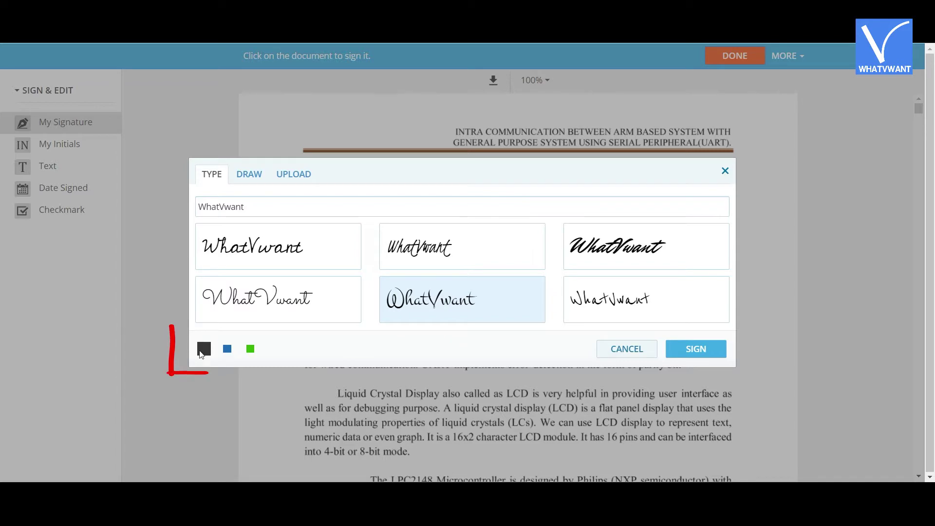
pyautogui.click(696, 349)
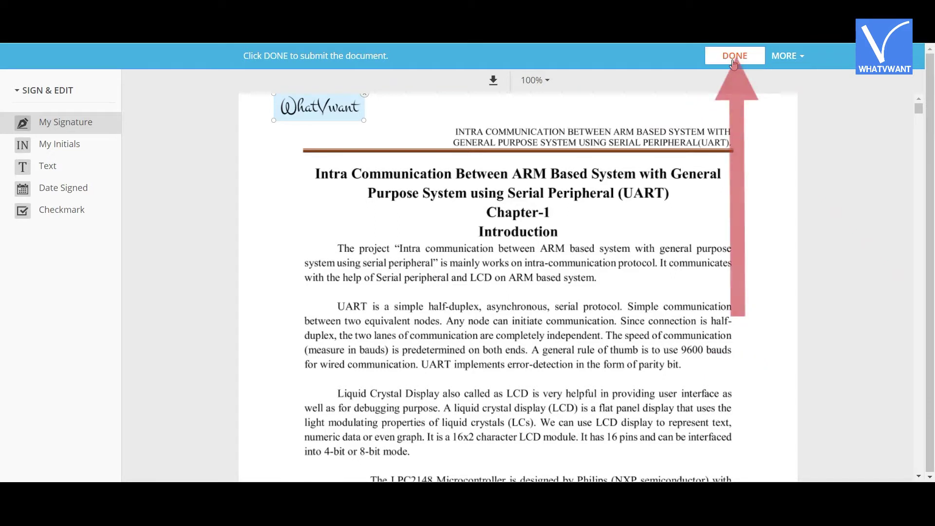
pyautogui.click(734, 56)
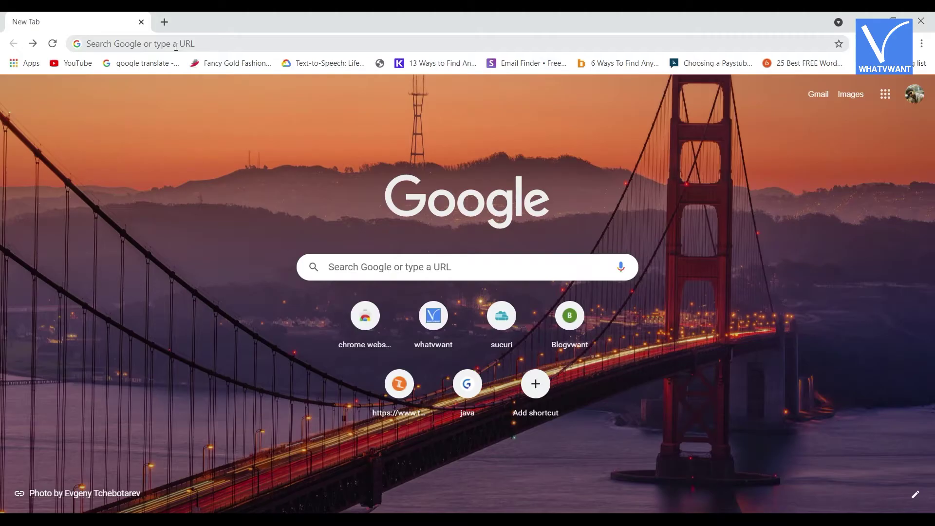
# - Load pandadoc.com in the new Chrome tab
pyautogui.click(176, 44)
pyautogui.write('pan')
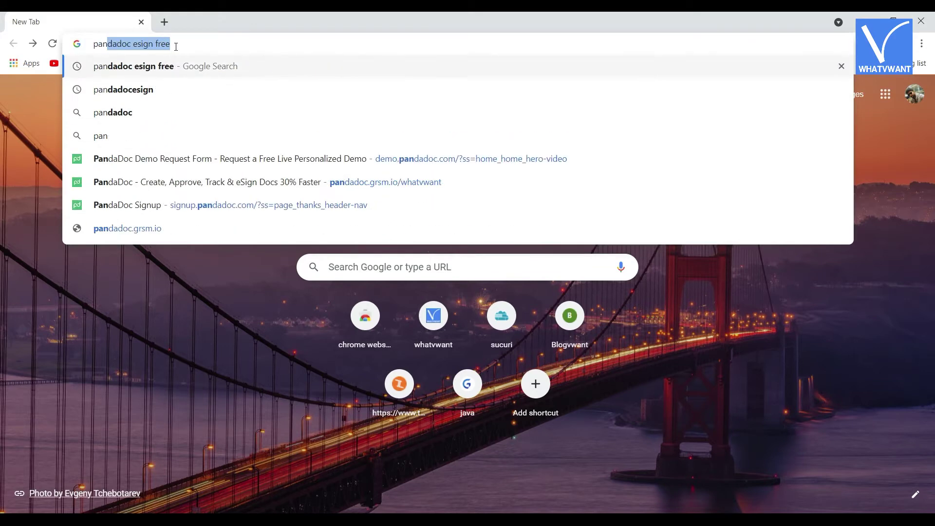
pyautogui.write('dadoc.com')
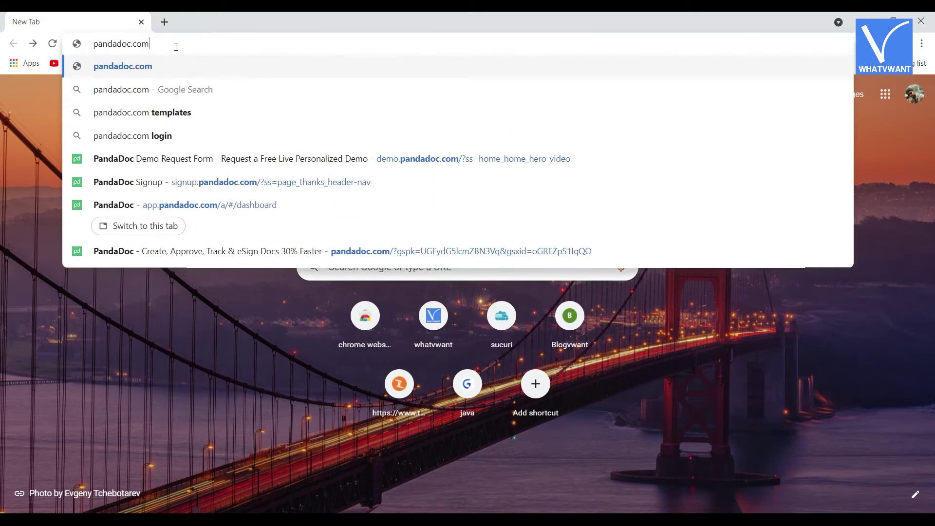
pyautogui.press('Return')
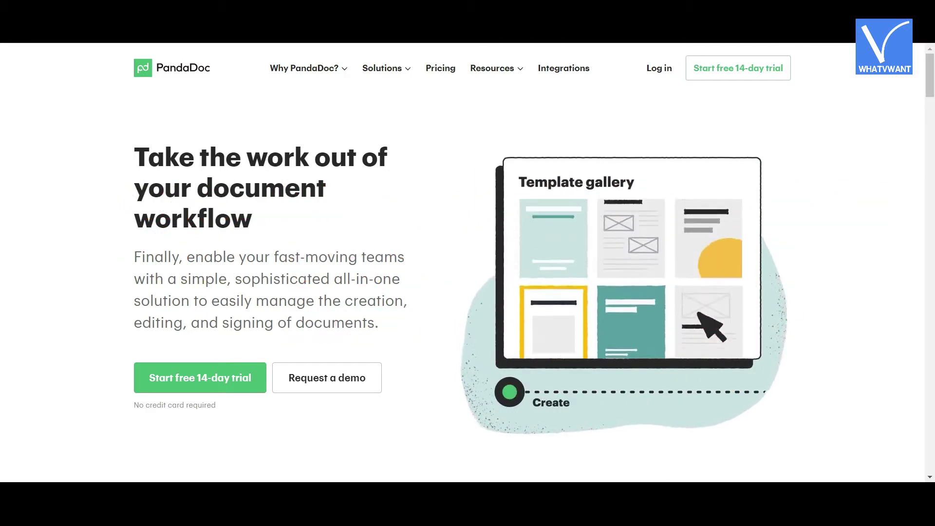
# - Start the free 14-day PandaDoc trial and upload 'project documrnt (2)' from Downloads
pyautogui.click(192, 381)
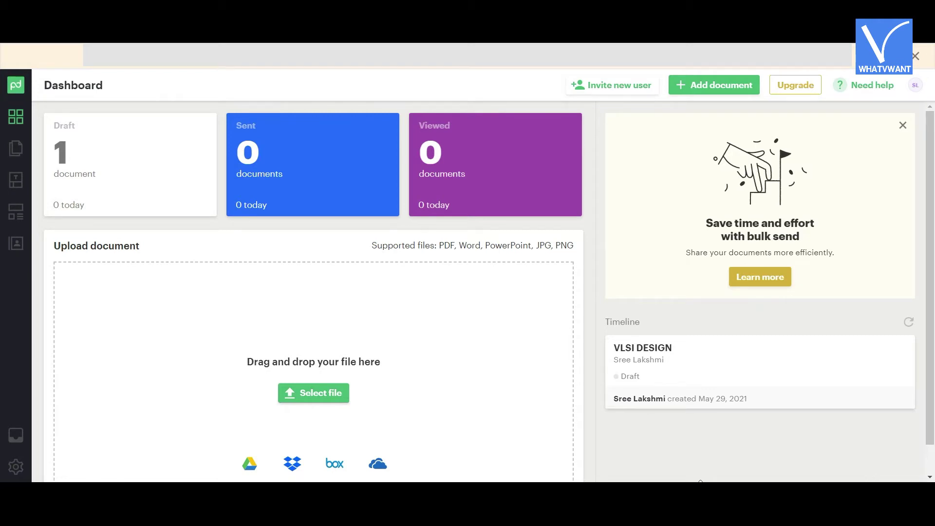
pyautogui.click(330, 396)
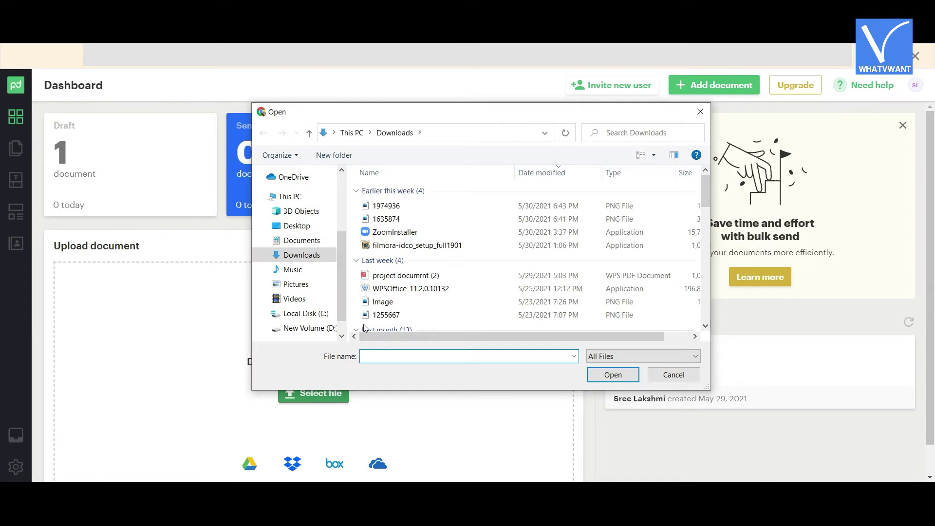
pyautogui.doubleClick(440, 277)
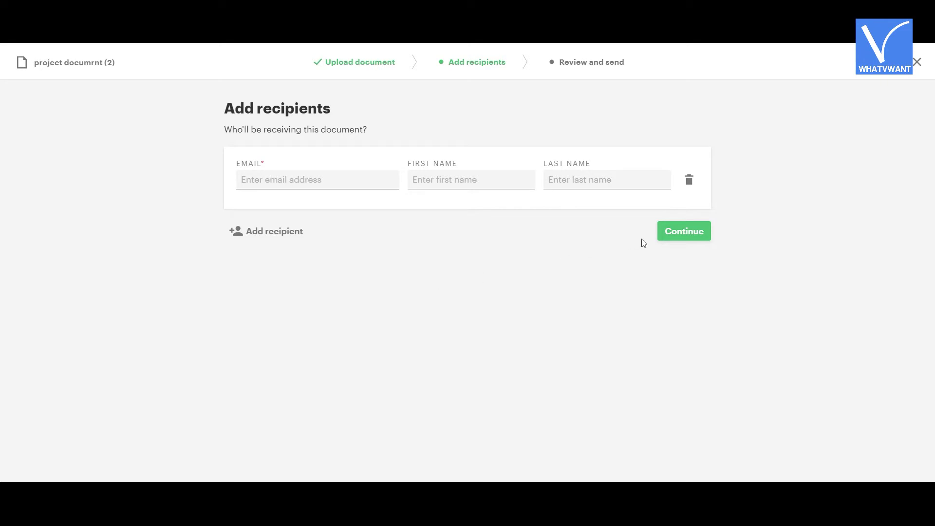
# - Skip recipients, place a Signature field at the page's top-left, and sign it with 'Whatvwant' in a different font
pyautogui.click(686, 235)
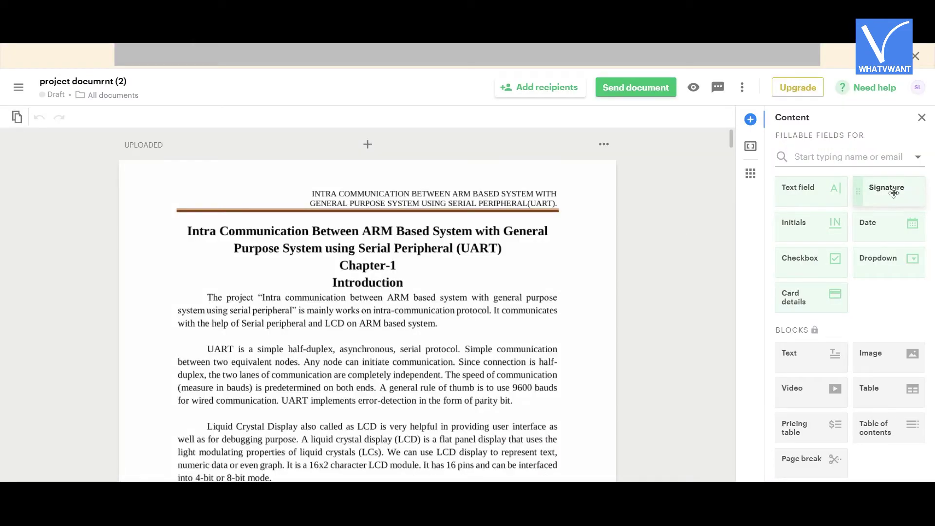
pyautogui.moveTo(890, 194)
pyautogui.mouseDown()
pyautogui.moveTo(399, 257)
pyautogui.moveTo(368, 253)
pyautogui.moveTo(166, 163)
pyautogui.mouseUp()
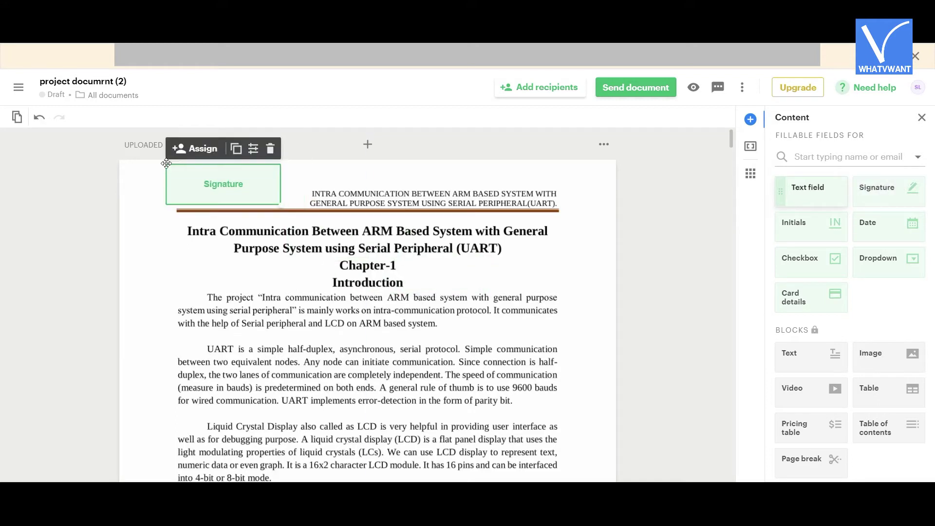
pyautogui.click(200, 185)
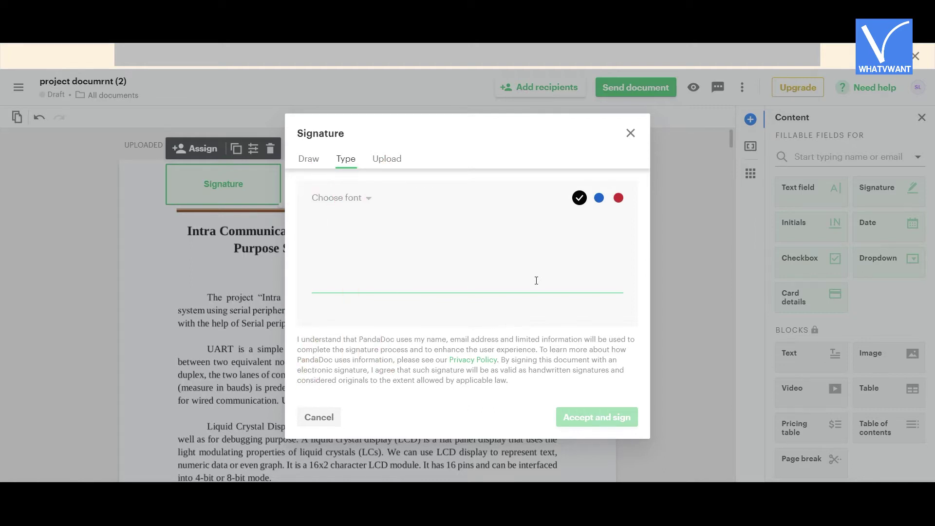
pyautogui.write('Whatvwant')
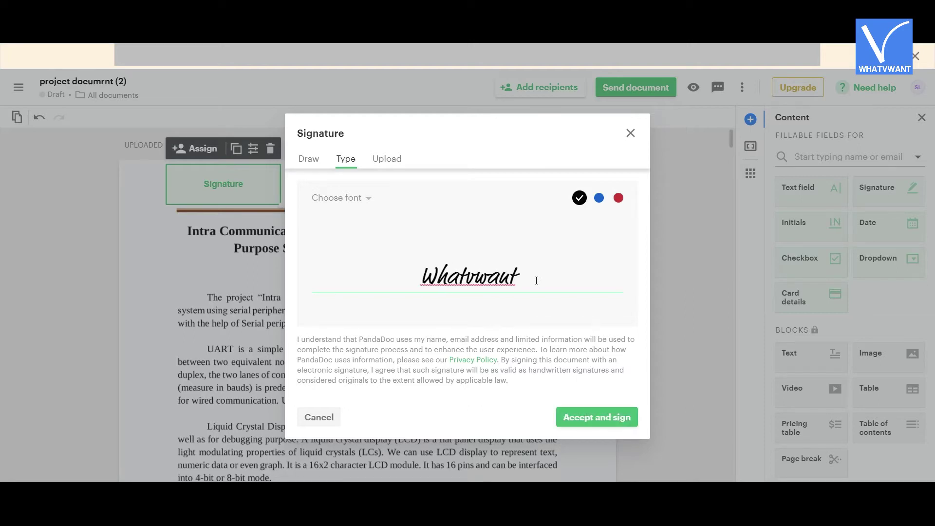
pyautogui.click(367, 198)
pyautogui.click(389, 272)
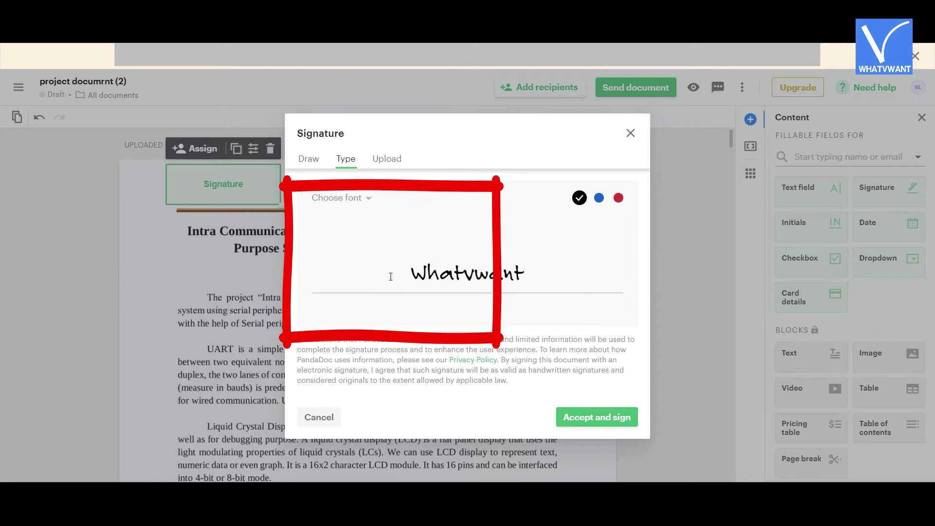
pyautogui.click(608, 418)
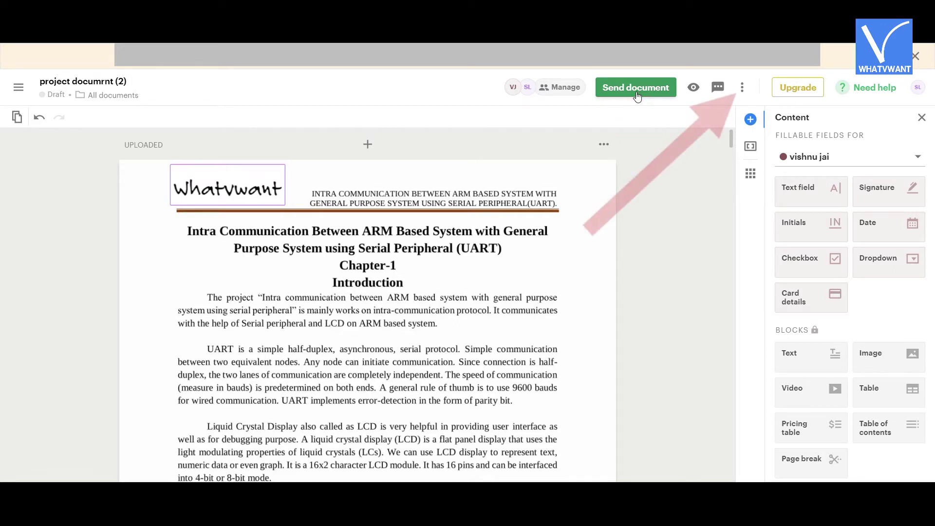
# - Show the three-dot menu beside Send document to reveal Download and Print
pyautogui.click(743, 89)
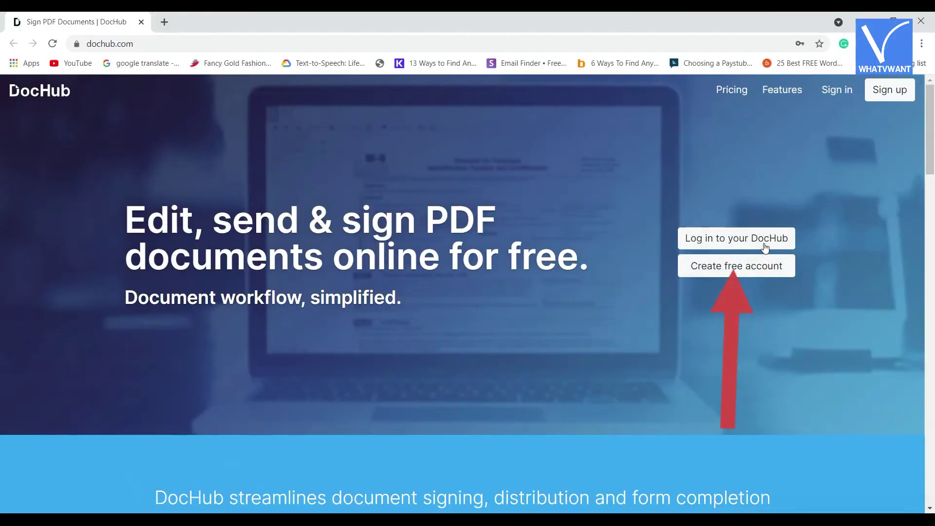
# - Create a free DocHub account and choose Import a document on the dashboard
pyautogui.click(765, 269)
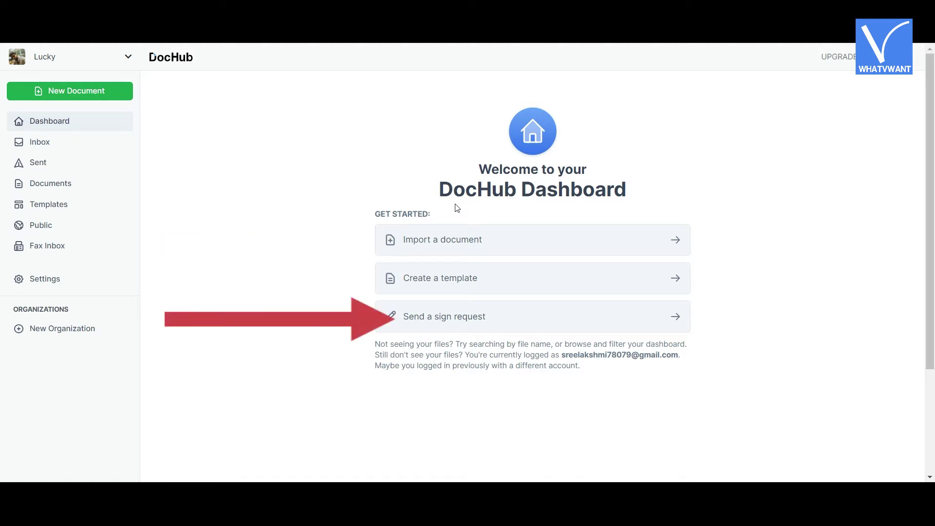
pyautogui.click(474, 244)
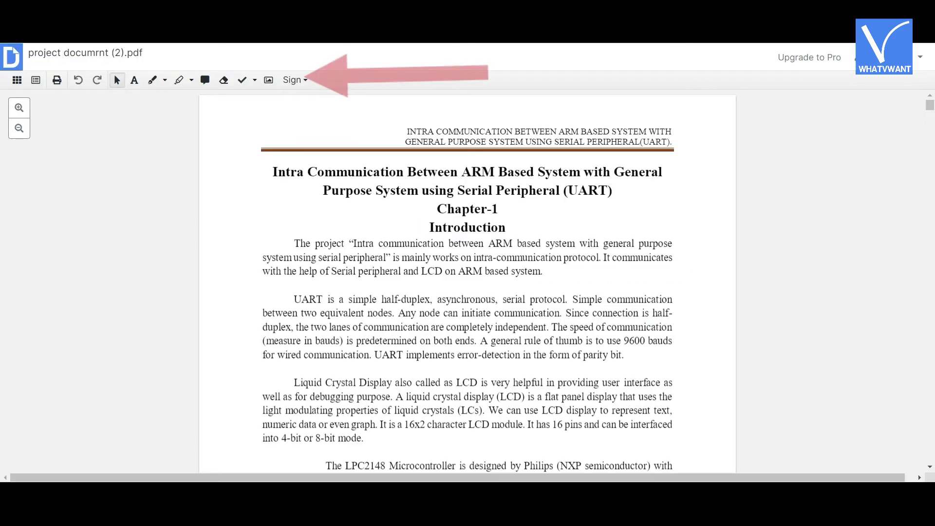
# - Create a typed Whatvwant signature in the handwritten script style and save it as default
pyautogui.click(296, 81)
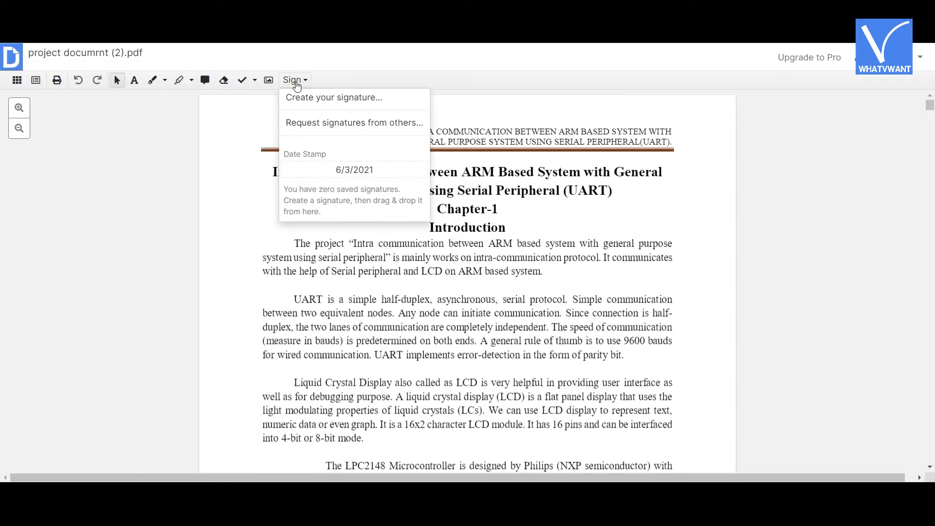
pyautogui.click(329, 100)
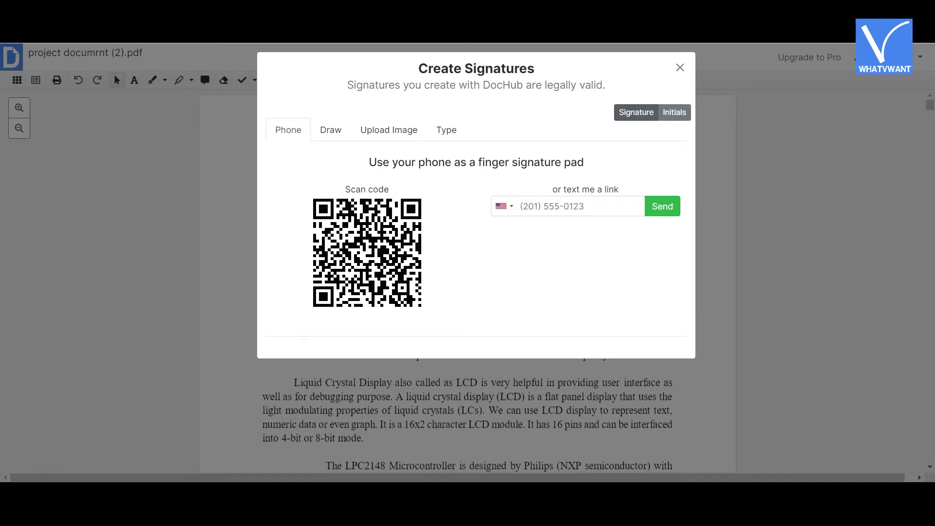
pyautogui.click(447, 131)
pyautogui.click(539, 204)
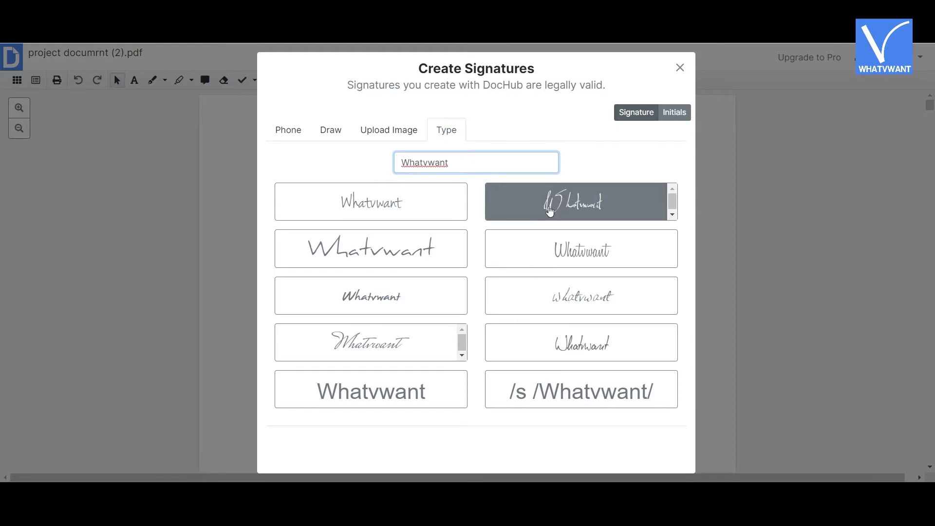
pyautogui.click(550, 210)
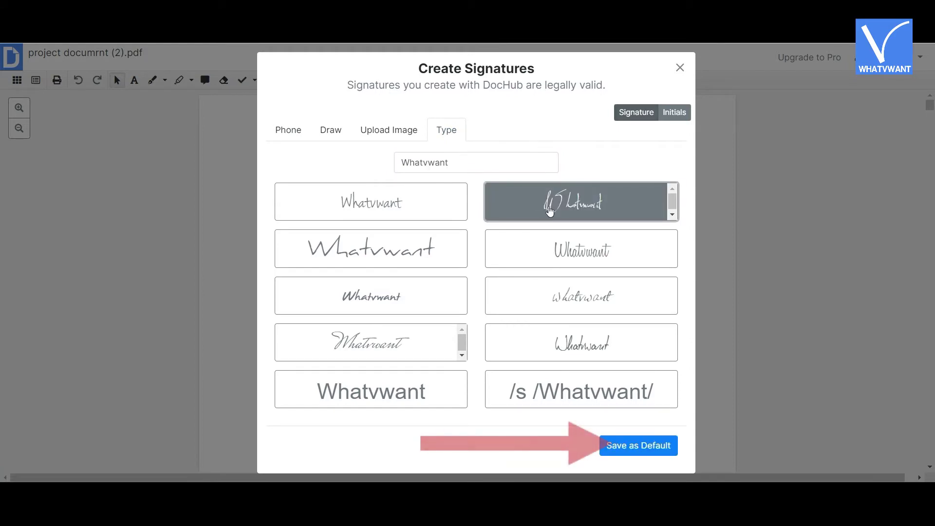
pyautogui.click(638, 447)
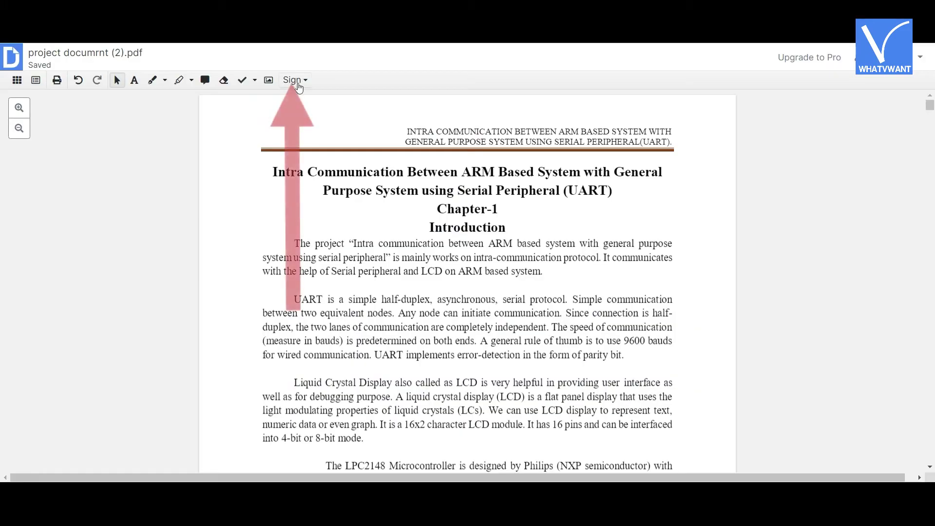
# - Drop the saved Whatvwant signature at the top-left of the document's first page
pyautogui.click(295, 80)
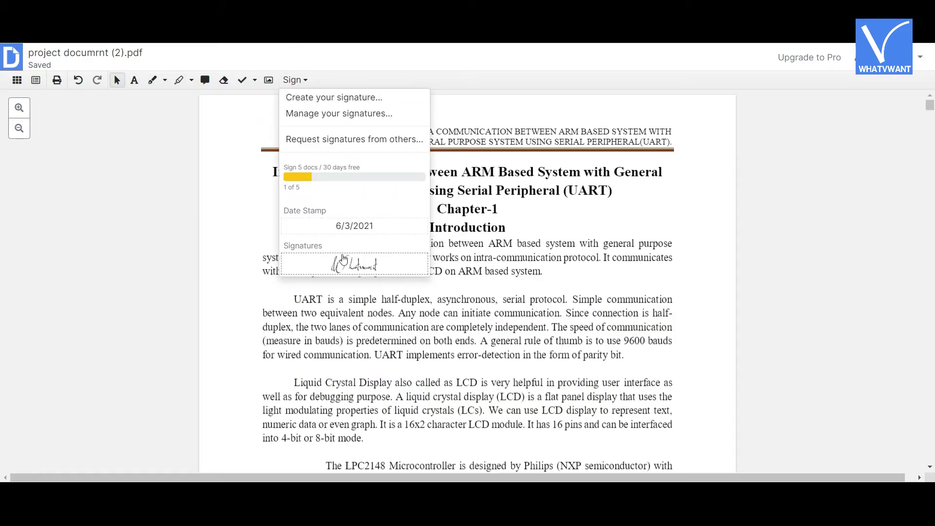
pyautogui.click(358, 273)
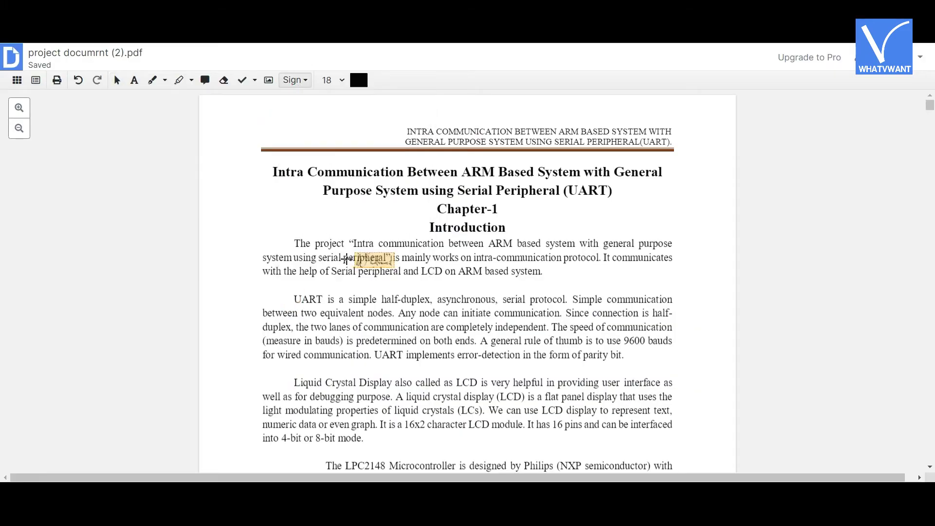
pyautogui.click(268, 133)
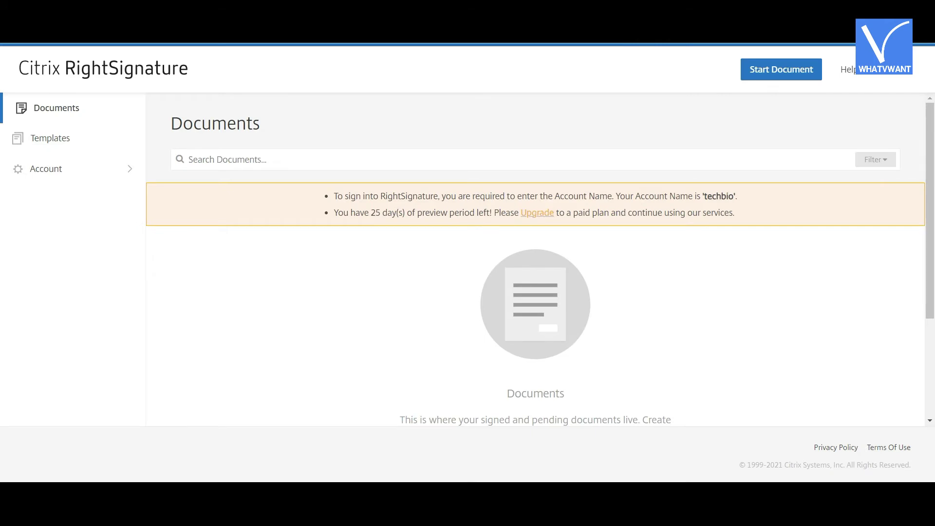
# - Start a sign-it-yourself document in RightSignature and upload 'project documrnt (2)' from the computer
pyautogui.click(787, 70)
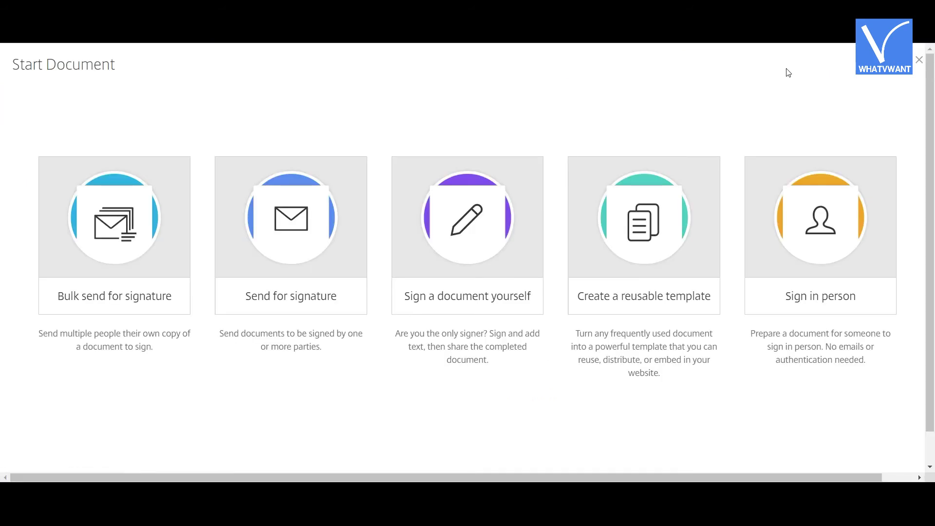
pyautogui.click(464, 306)
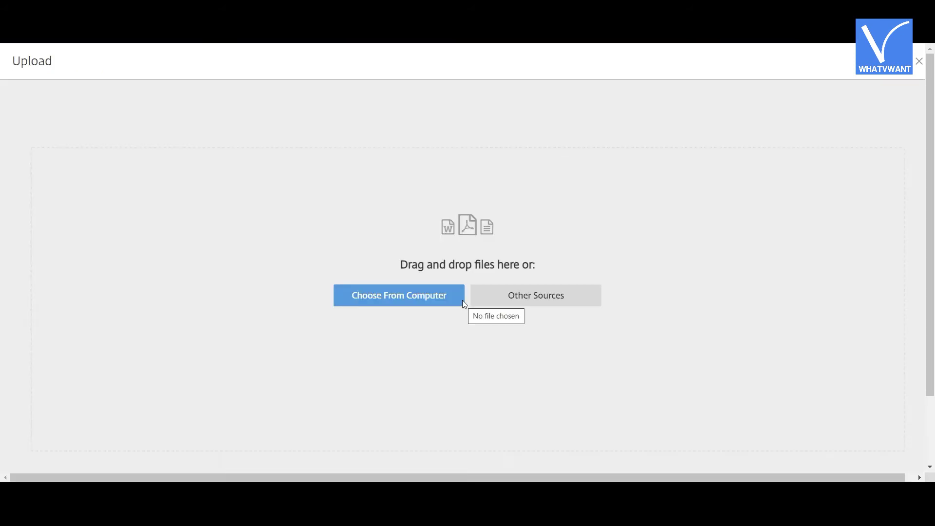
pyautogui.click(405, 306)
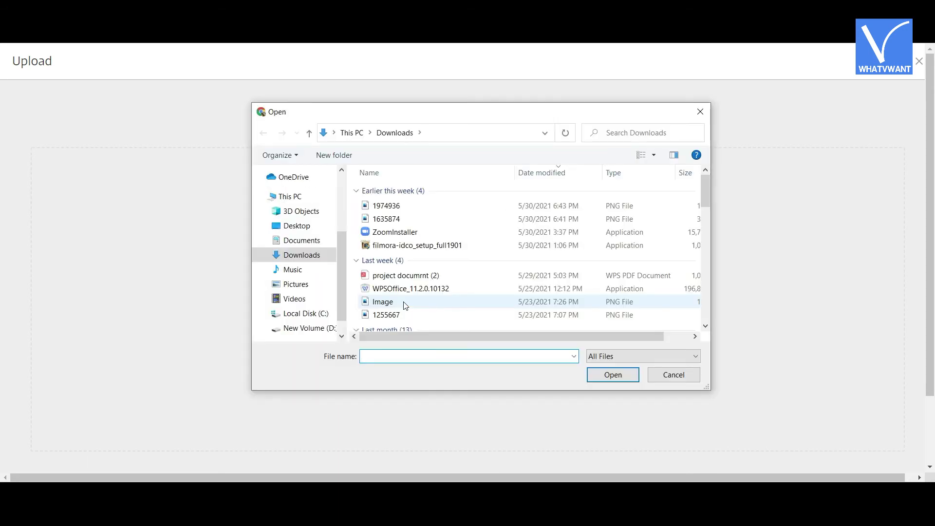
pyautogui.doubleClick(410, 277)
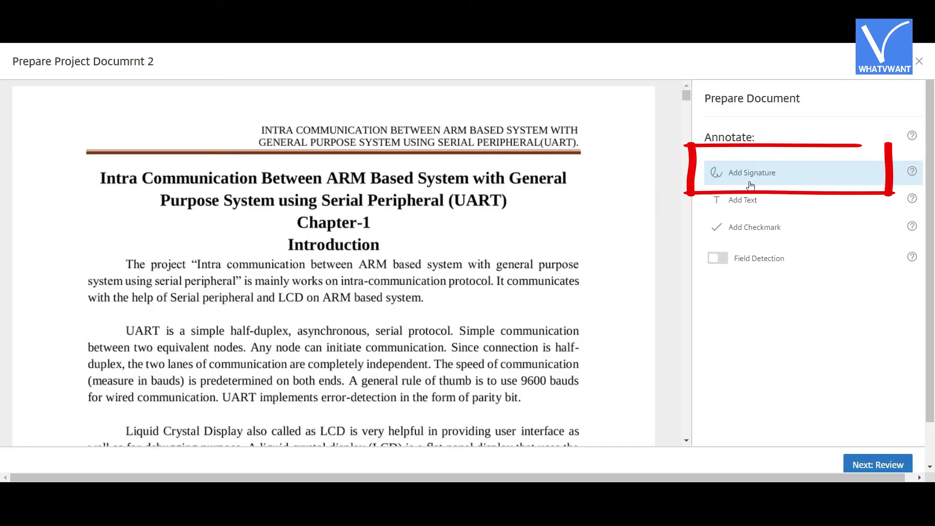
# - Place a signature field at the page's top-left and apply the typed signature 'Whatvwant'
pyautogui.click(751, 184)
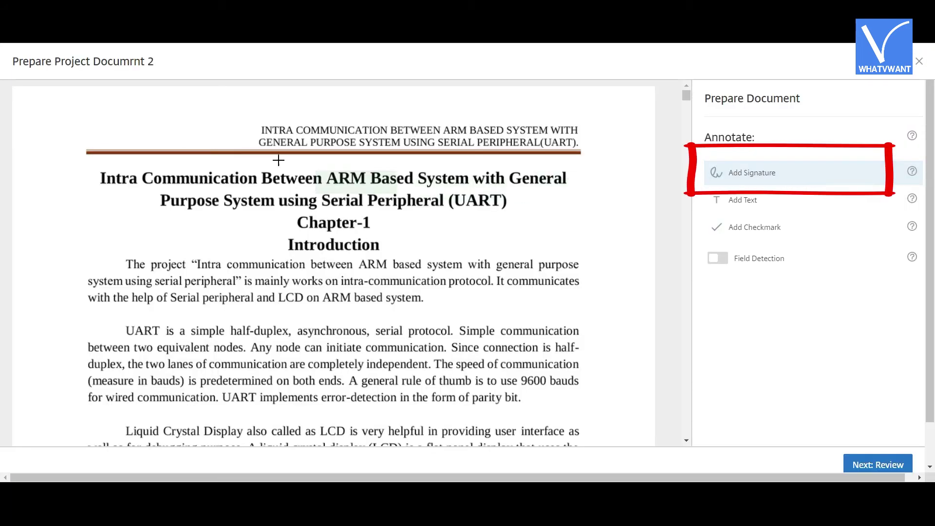
pyautogui.click(101, 107)
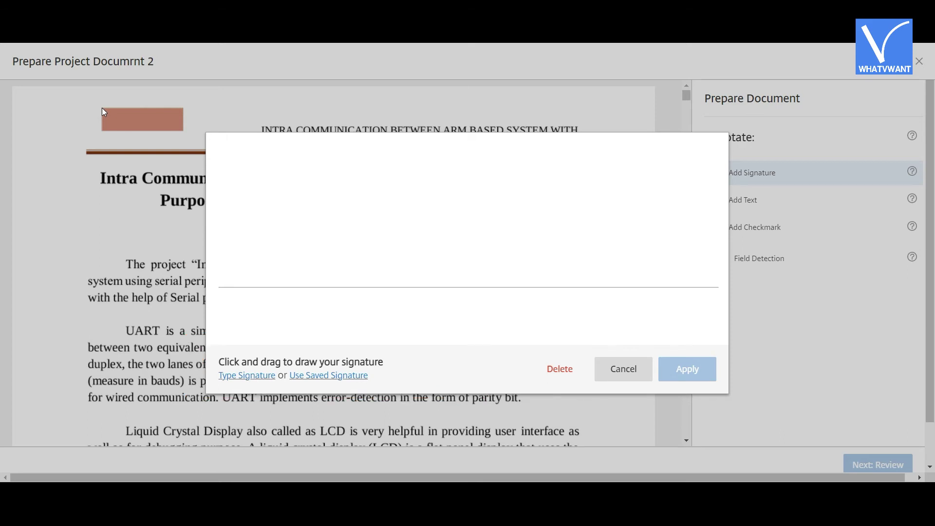
pyautogui.click(256, 379)
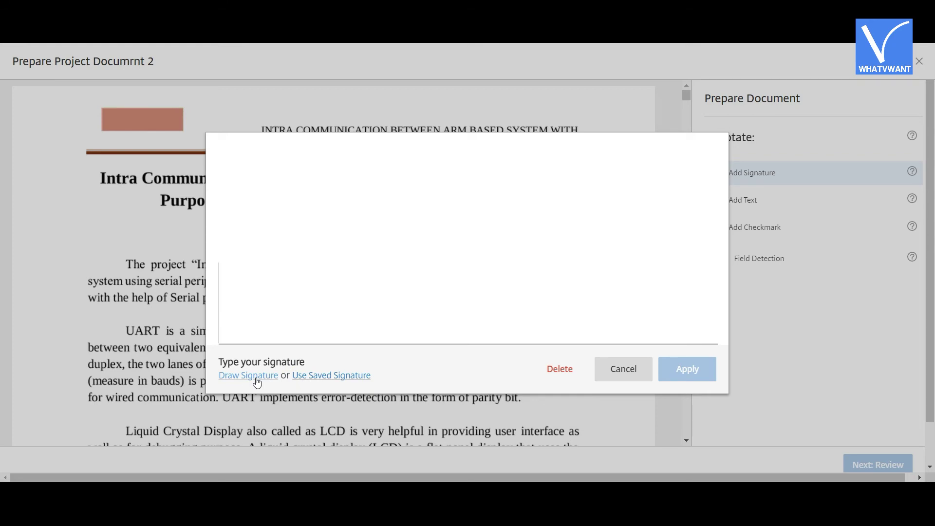
pyautogui.write('What')
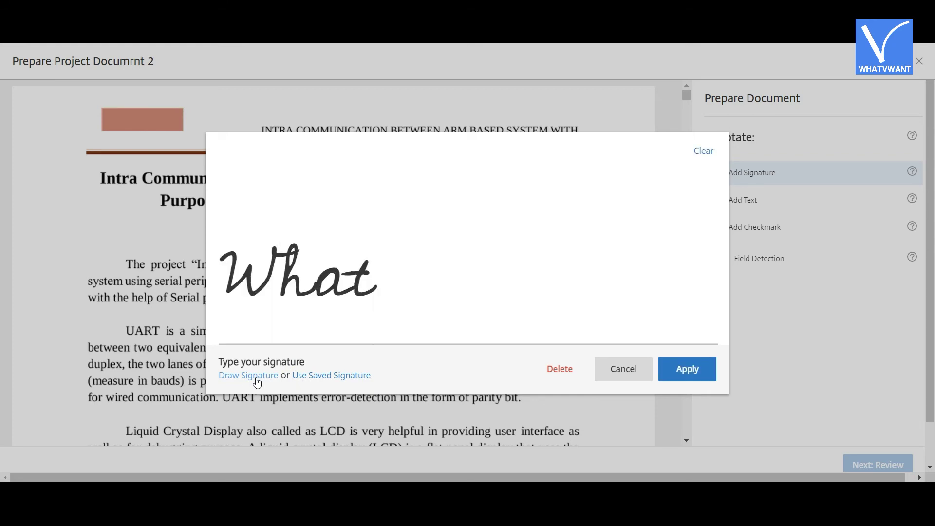
pyautogui.write('vwant')
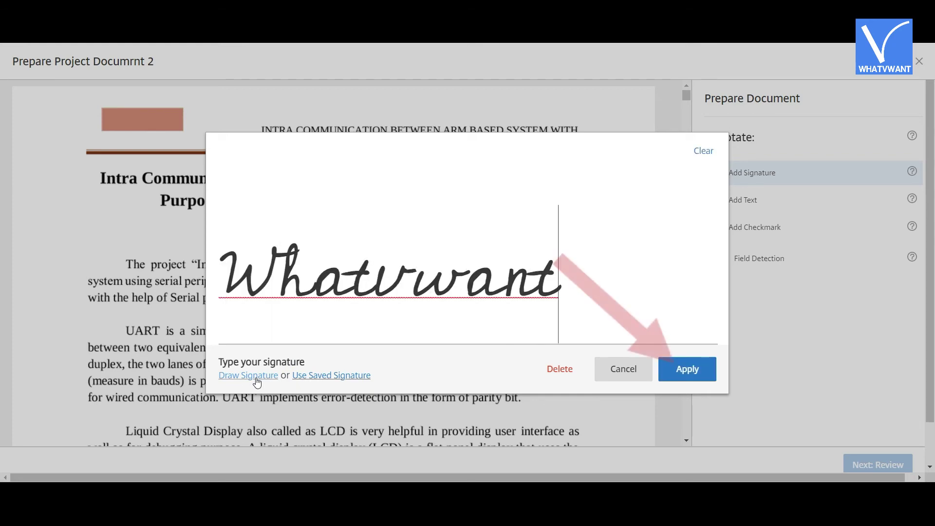
pyautogui.click(671, 380)
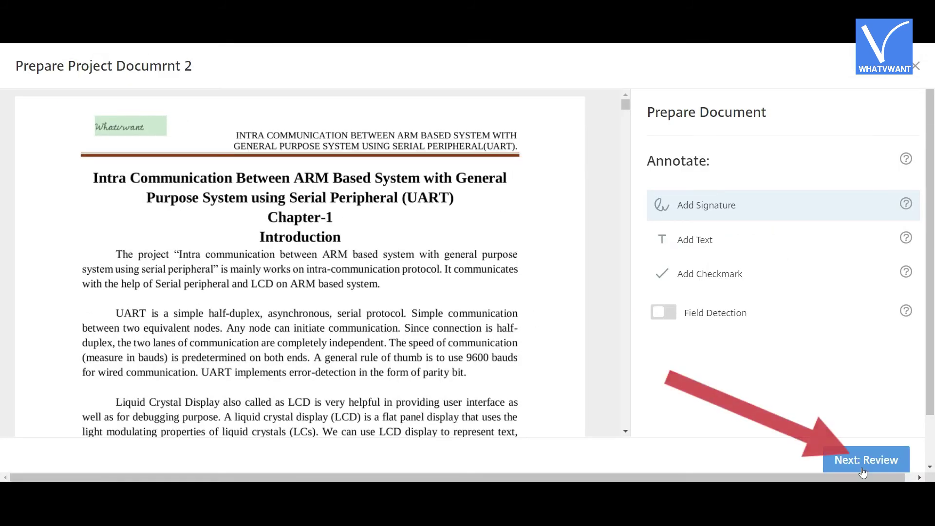
# - Advance the RightSignature document to Review, then browse for a file in eSign Genie
pyautogui.click(863, 461)
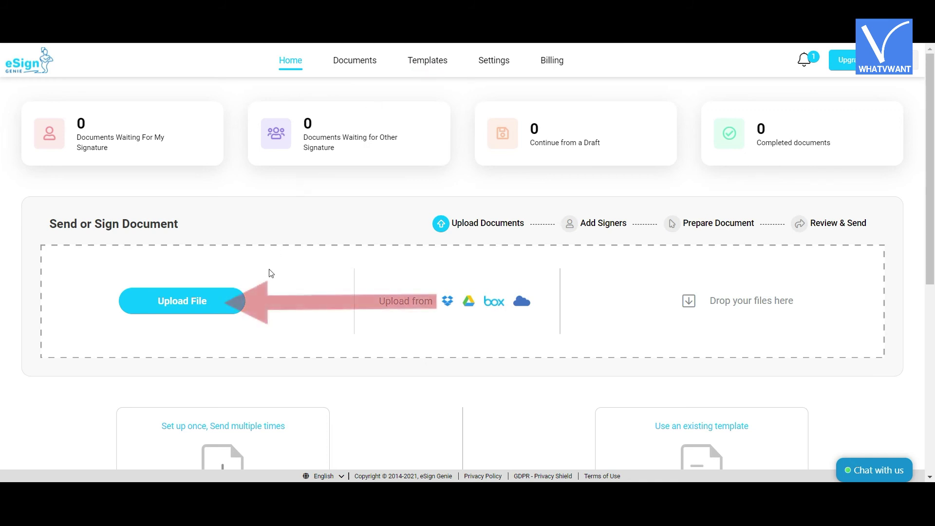
pyautogui.click(230, 312)
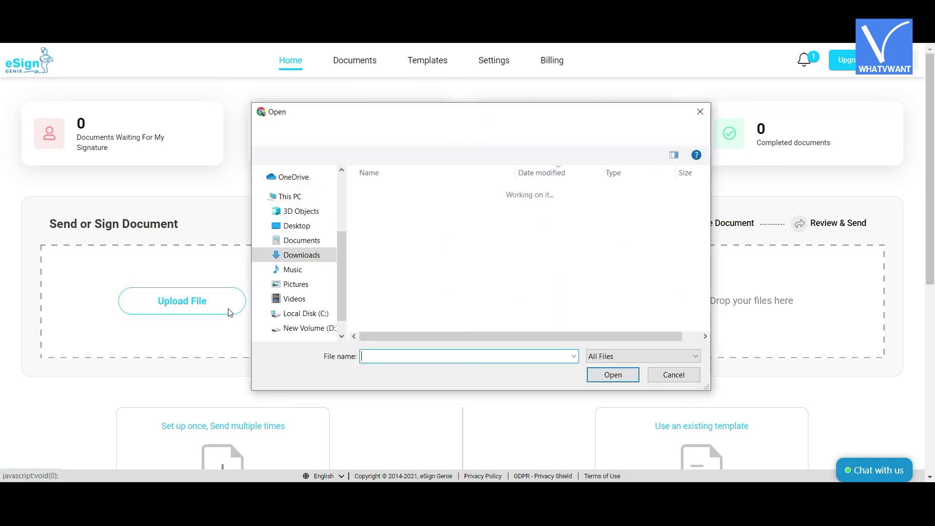
# - Upload 'project documrnt (2)' to eSign Genie and add a signer who fills out fields and signs
pyautogui.moveTo(431, 277); pyautogui.dragTo(762, 302)
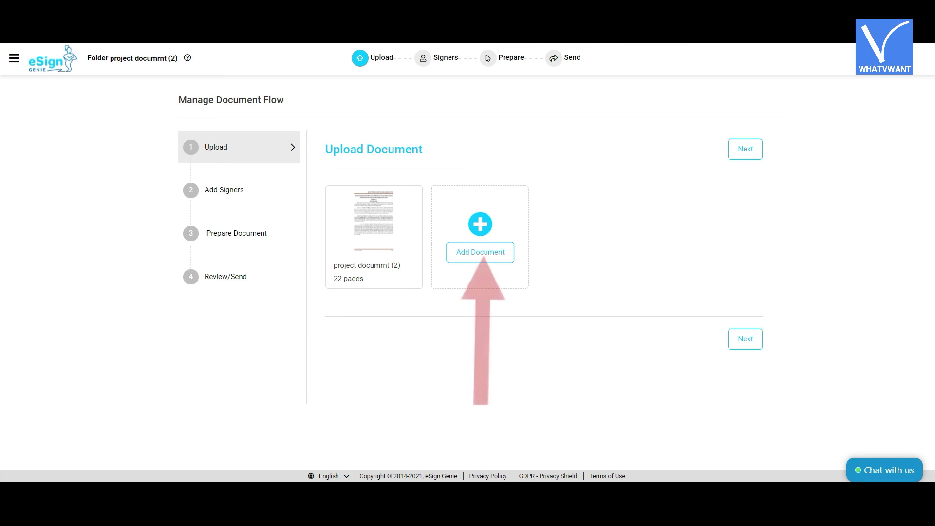
pyautogui.click(741, 349)
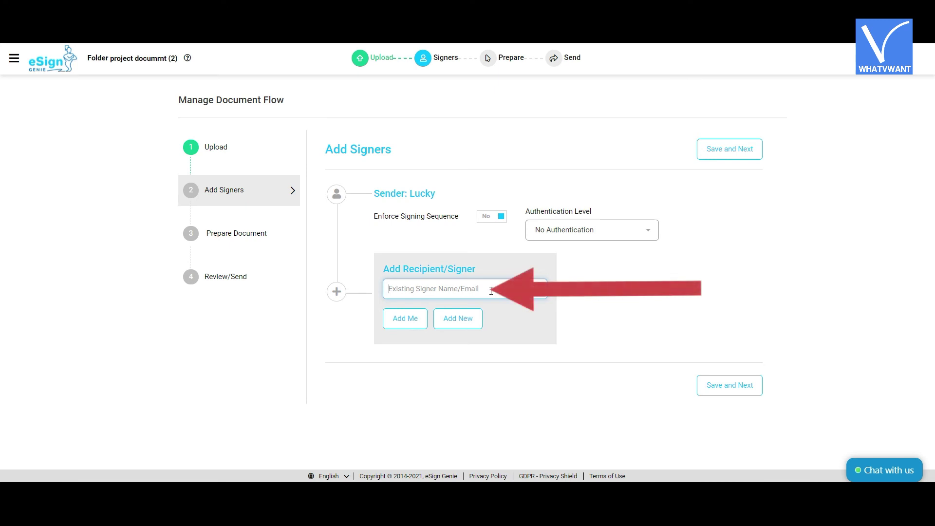
pyautogui.click(473, 322)
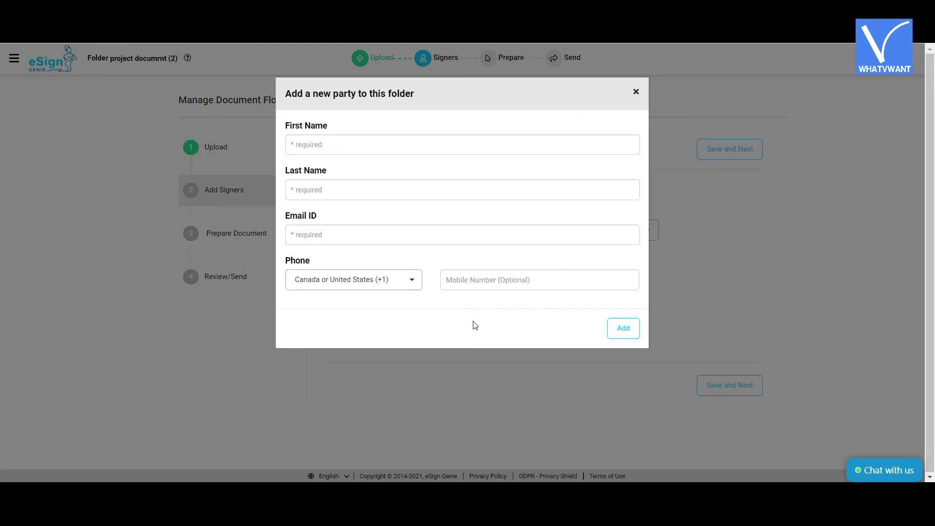
pyautogui.click(637, 92)
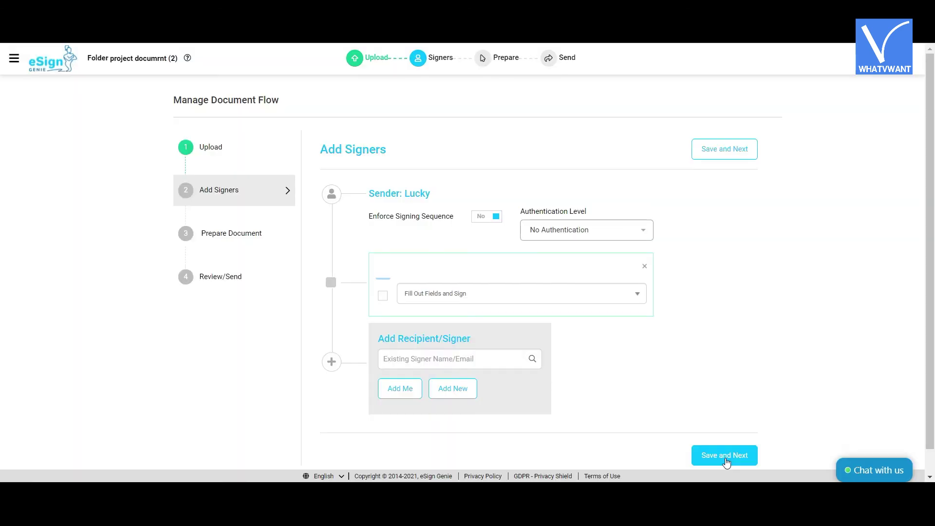
# - Place a Signer Name field at the first page's top-left with default value 'wHATVWANT'
pyautogui.click(725, 456)
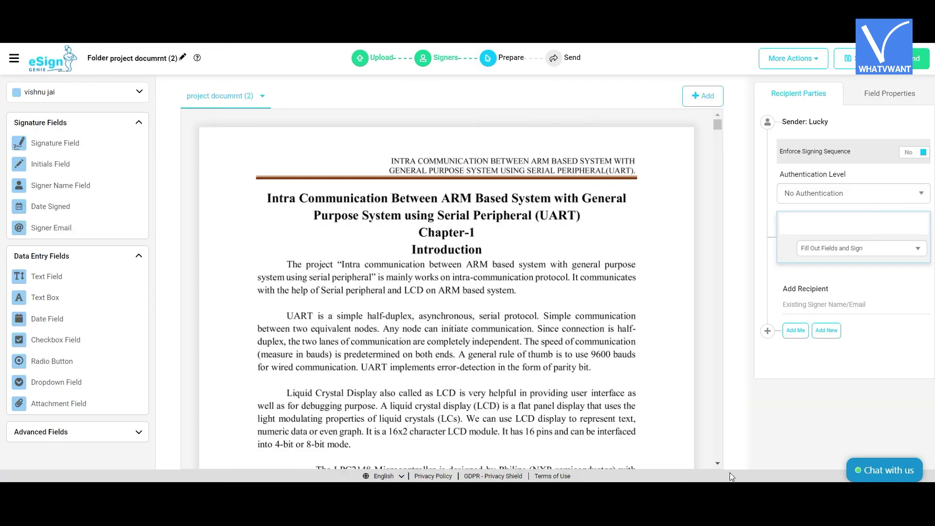
pyautogui.moveTo(60, 185); pyautogui.dragTo(299, 145)
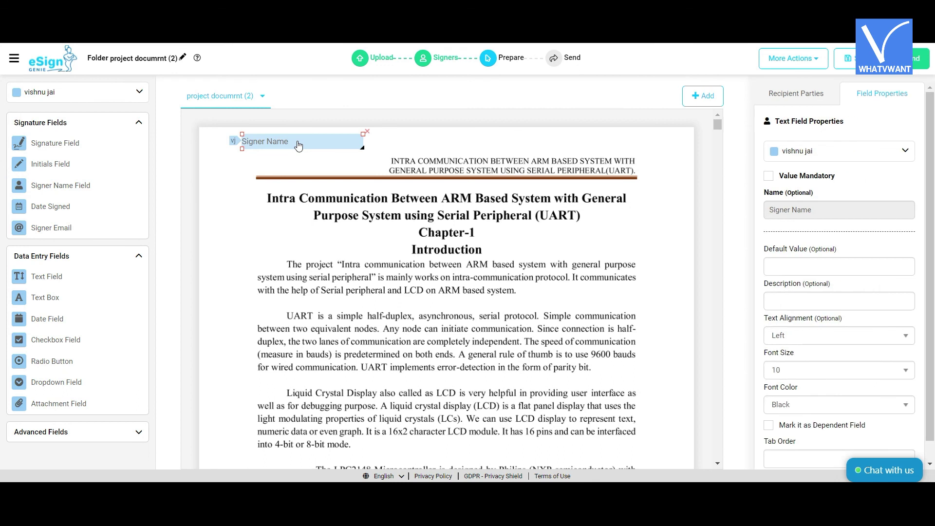
pyautogui.click(772, 265)
pyautogui.write('wHATVWANT')
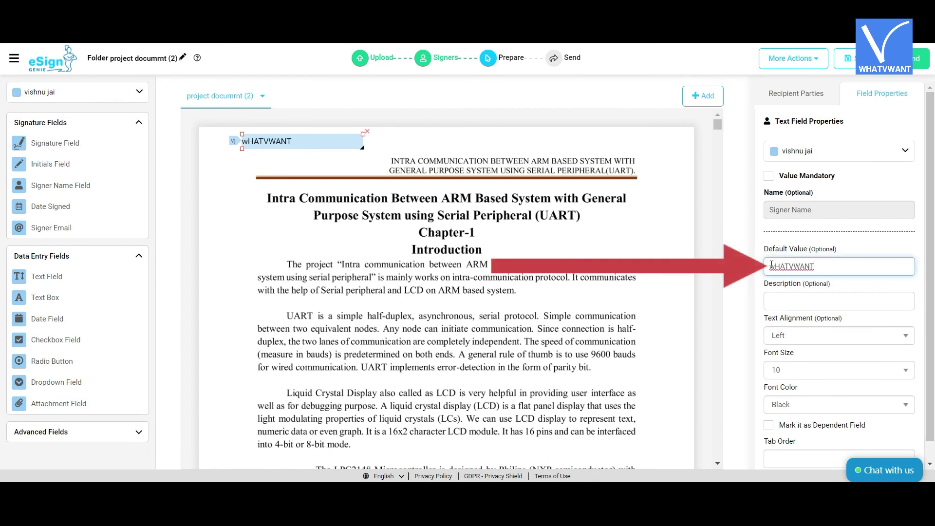
pyautogui.click(291, 142)
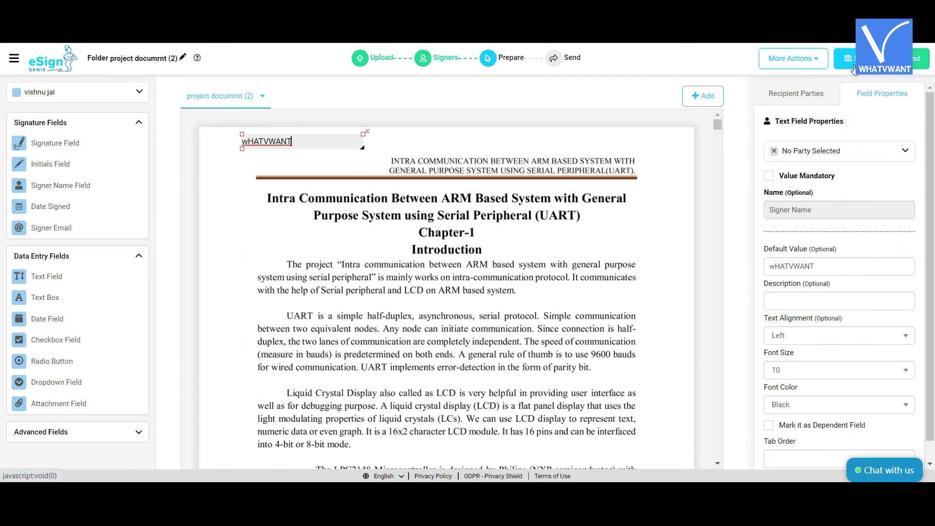
pyautogui.click(820, 60)
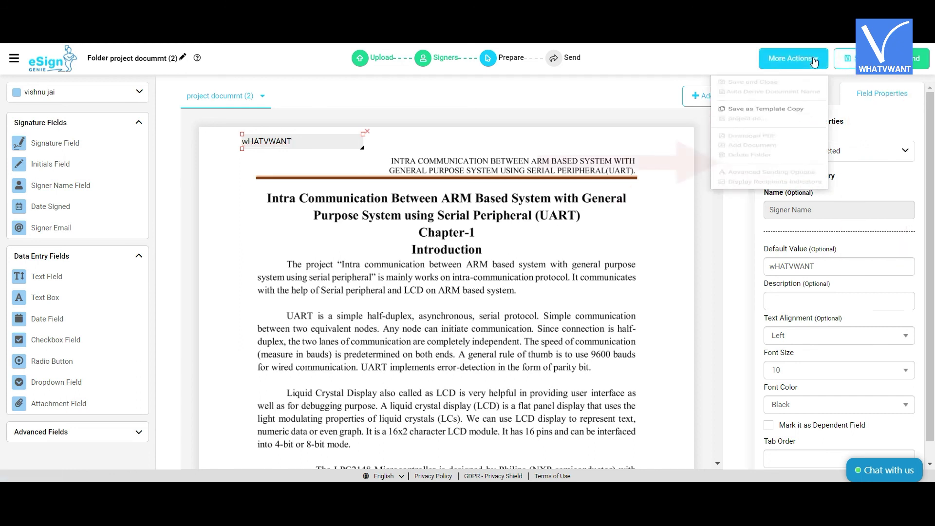